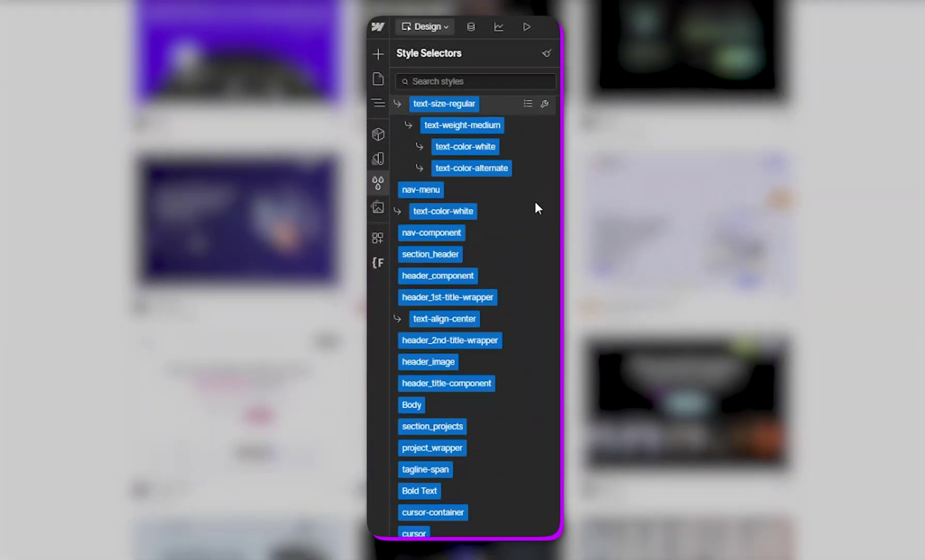
pyautogui.scroll(3, 532, 186)
pyautogui.scroll(2, 529, 182)
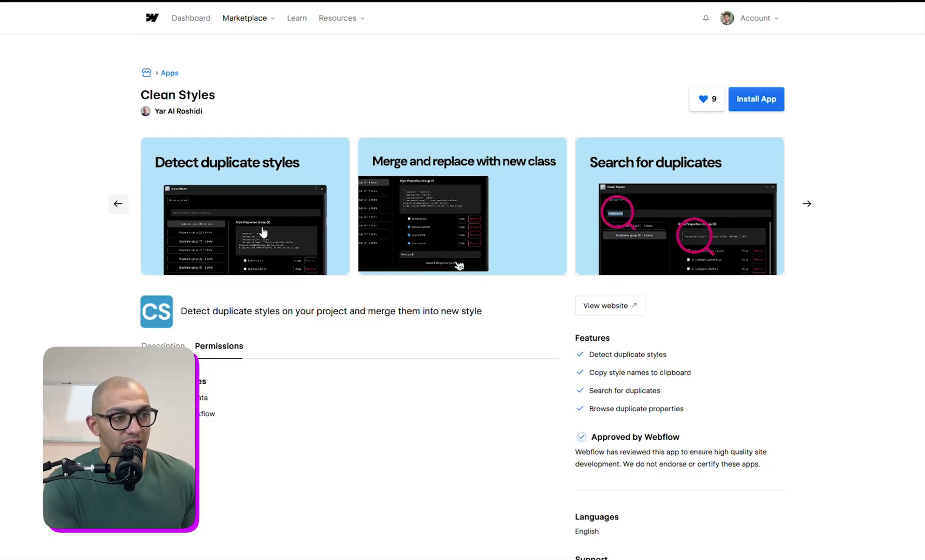
# Step: Browse the Clean Styles app screenshots (Detect duplicates, Search, Browse properties), then close the viewer
pyautogui.click(263, 231)
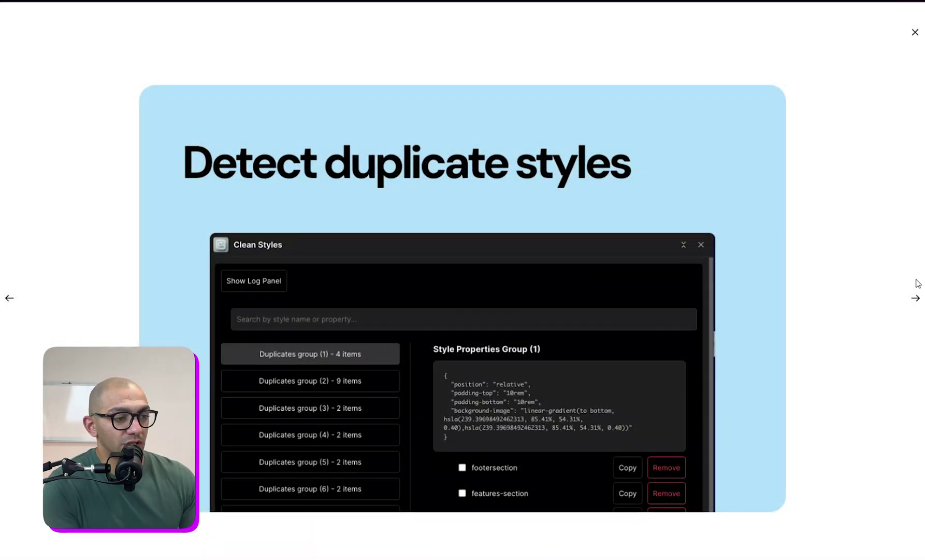
pyautogui.click(916, 298)
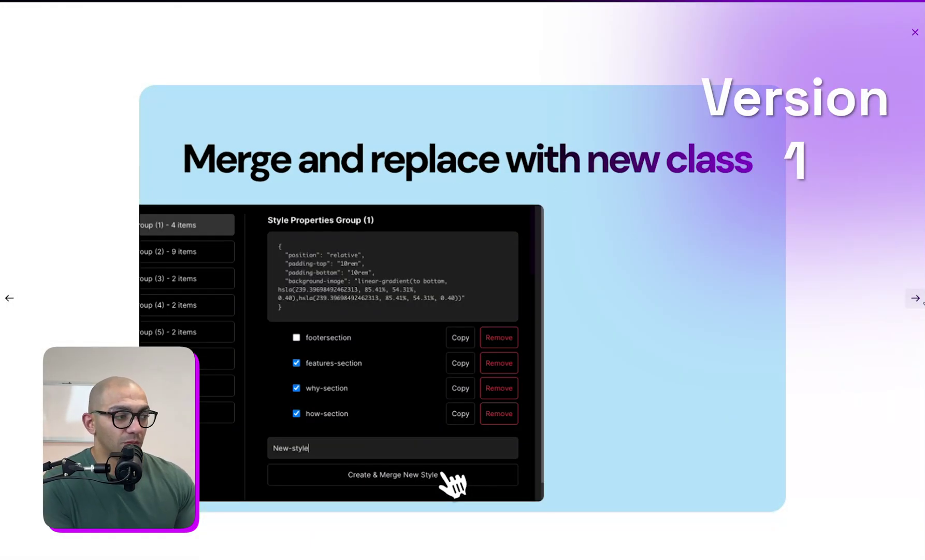
pyautogui.click(916, 298)
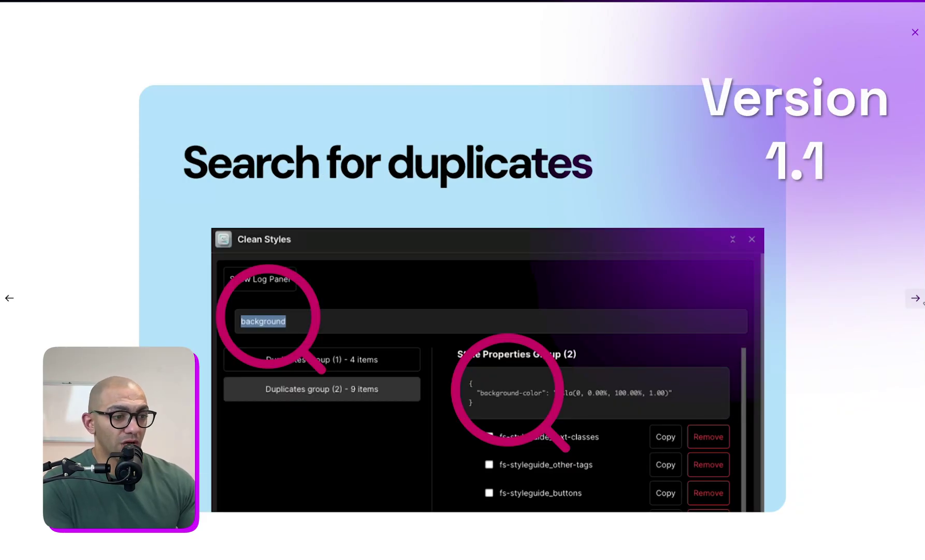
pyautogui.click(916, 298)
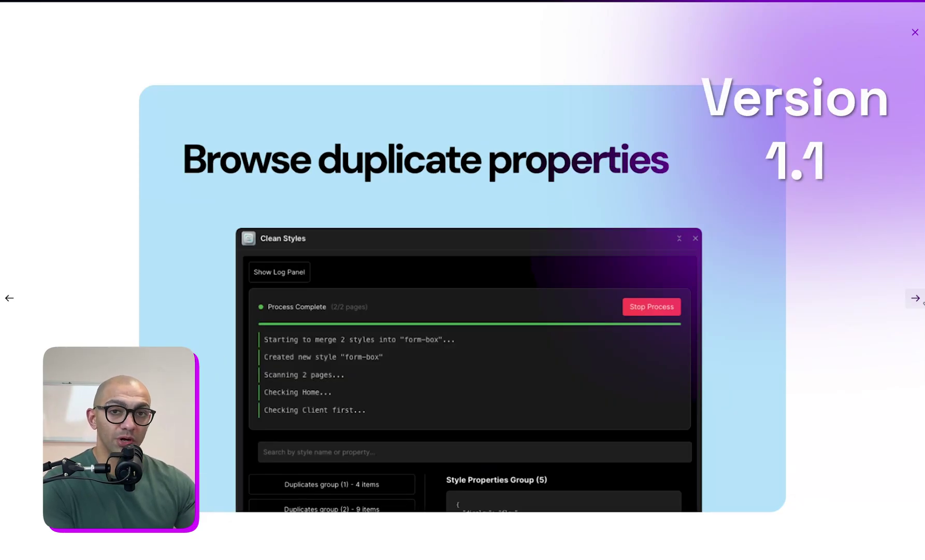
pyautogui.click(916, 298)
pyautogui.click(915, 33)
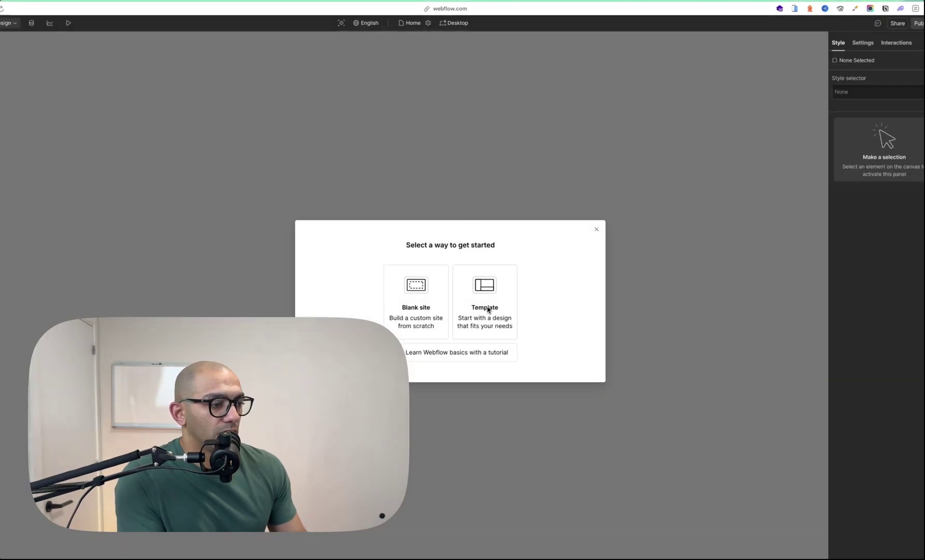
# Step: Filter the templates to Free and pick the Chomp restaurant template for the new site
pyautogui.click(484, 297)
pyautogui.click(356, 79)
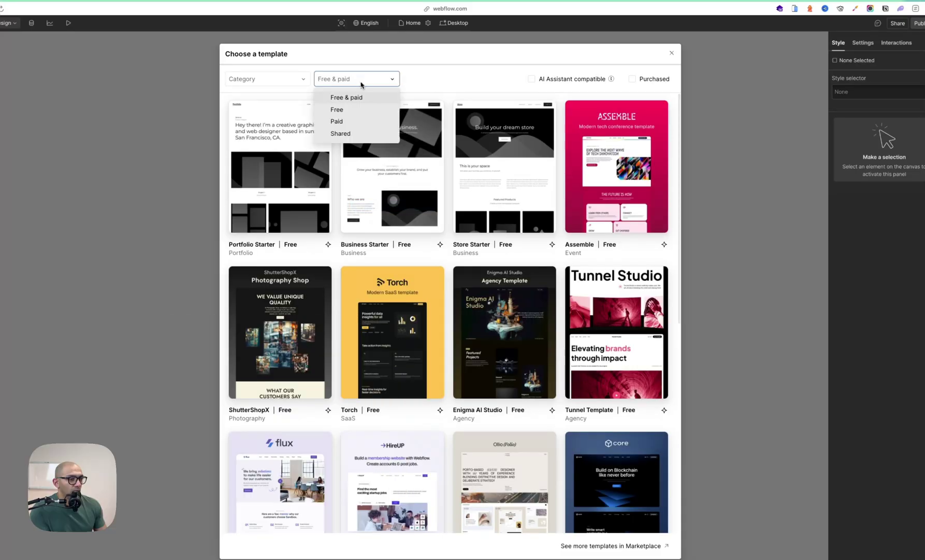
pyautogui.click(337, 109)
pyautogui.scroll(-8, 434, 326)
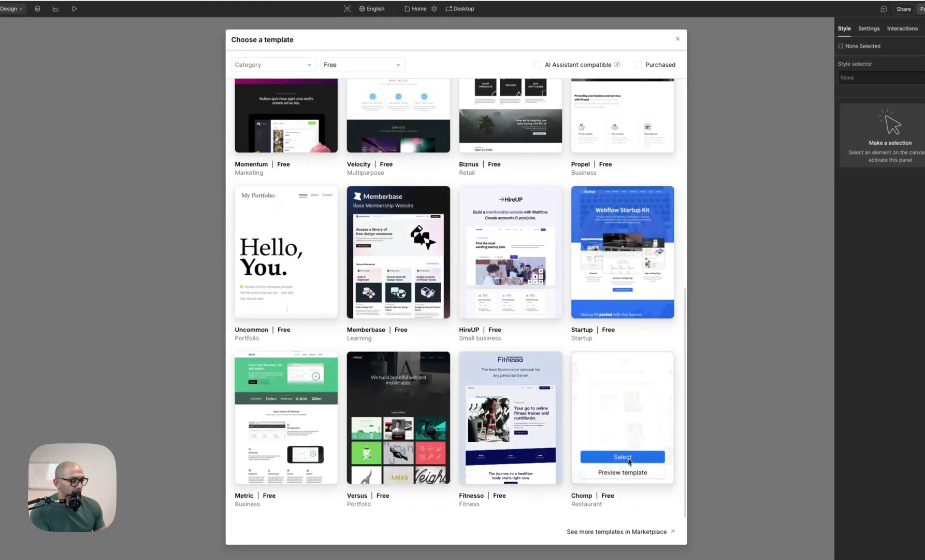
pyautogui.click(623, 457)
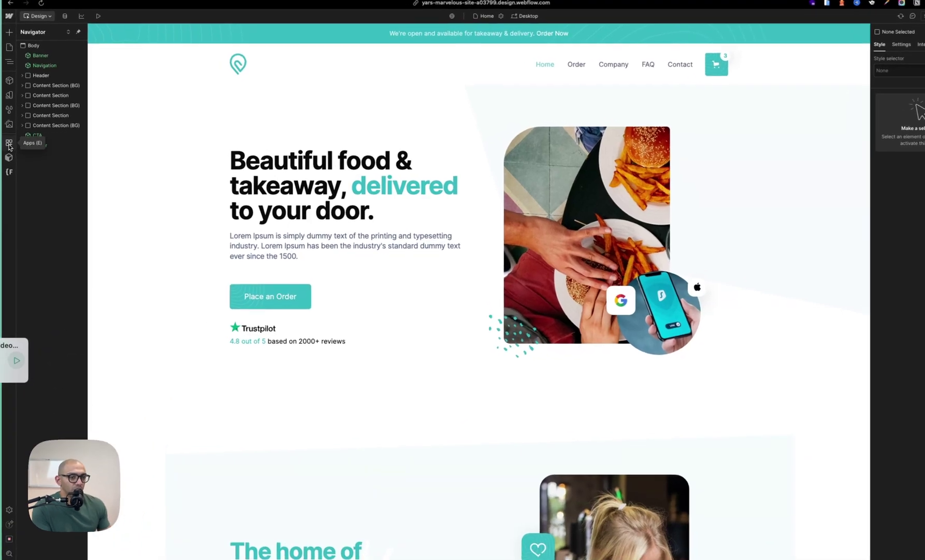
# Step: Run the Clean Styles development build from the installed apps list
pyautogui.click(8, 145)
pyautogui.click(50, 77)
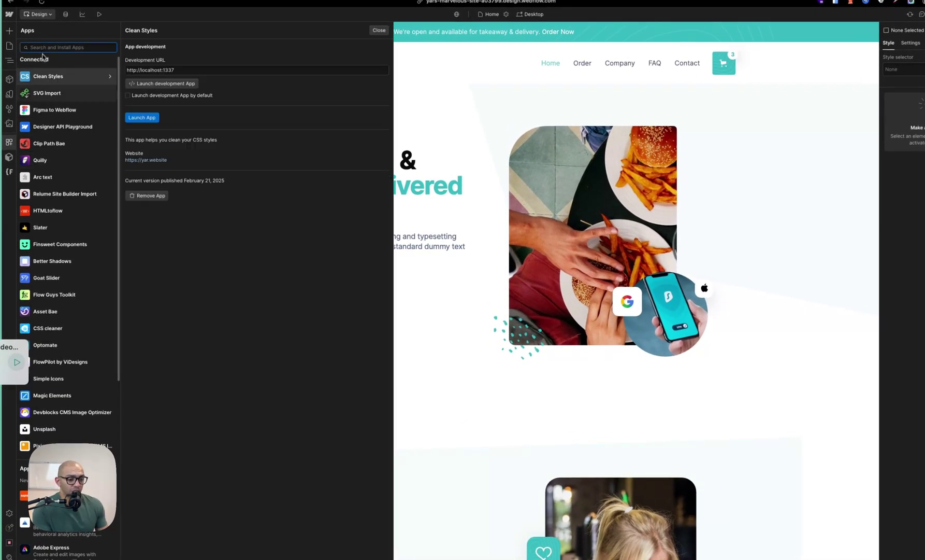
pyautogui.scroll(-10, 58, 216)
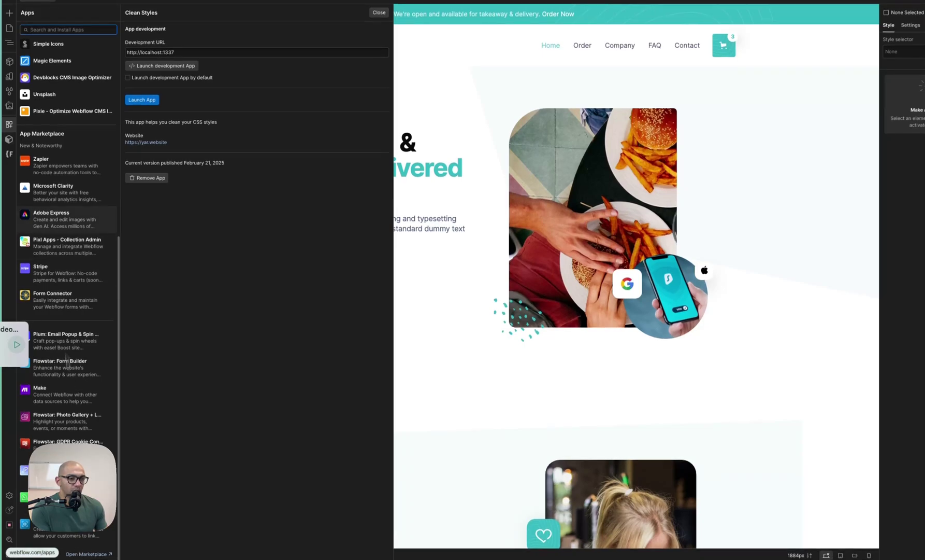
pyautogui.scroll(10, 66, 290)
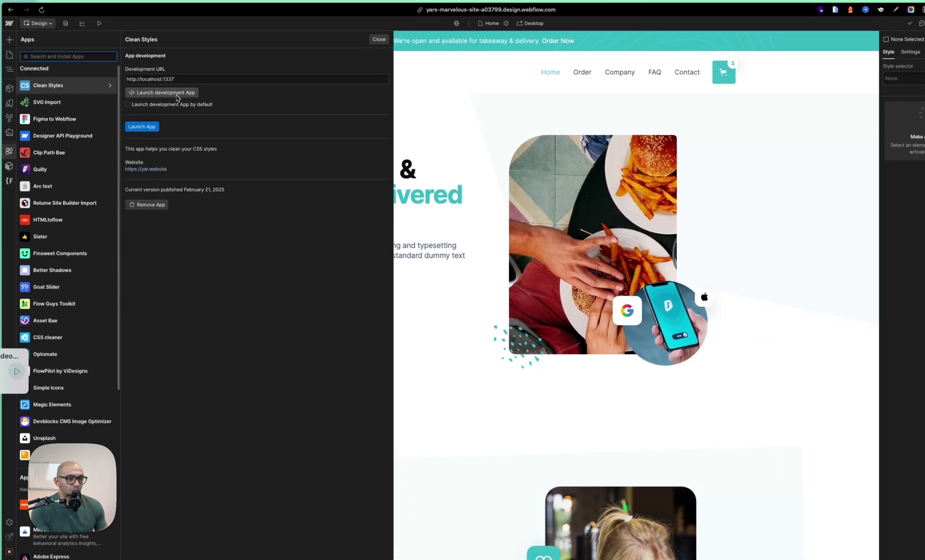
pyautogui.click(164, 92)
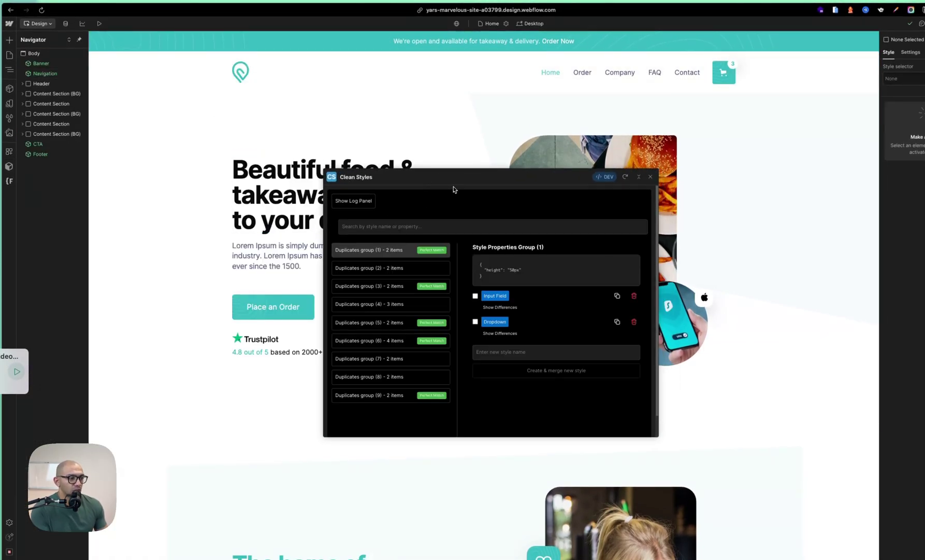
# Step: Step through the duplicate groups to group 5, which pairs Flex Vertical with Content Card
pyautogui.moveTo(443, 177); pyautogui.dragTo(430, 179)
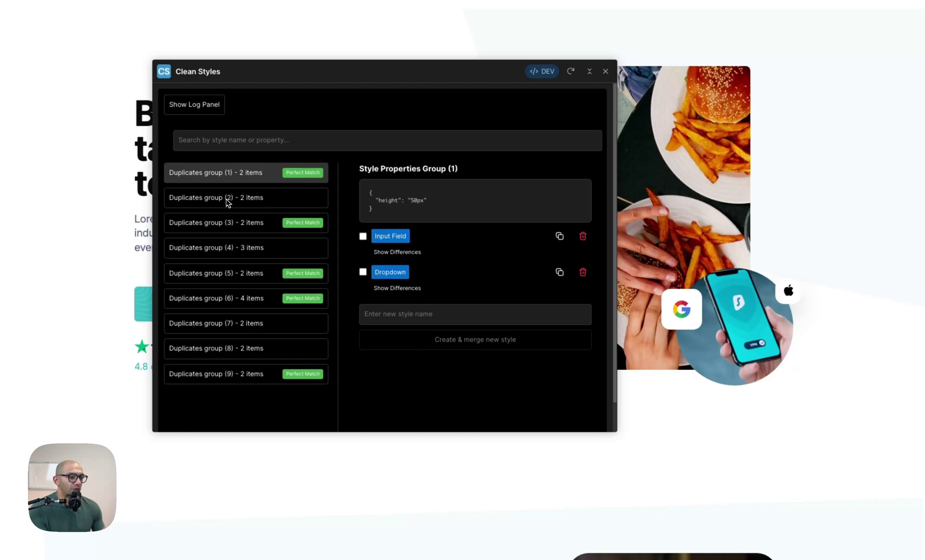
pyautogui.click(227, 199)
pyautogui.click(231, 222)
pyautogui.click(241, 275)
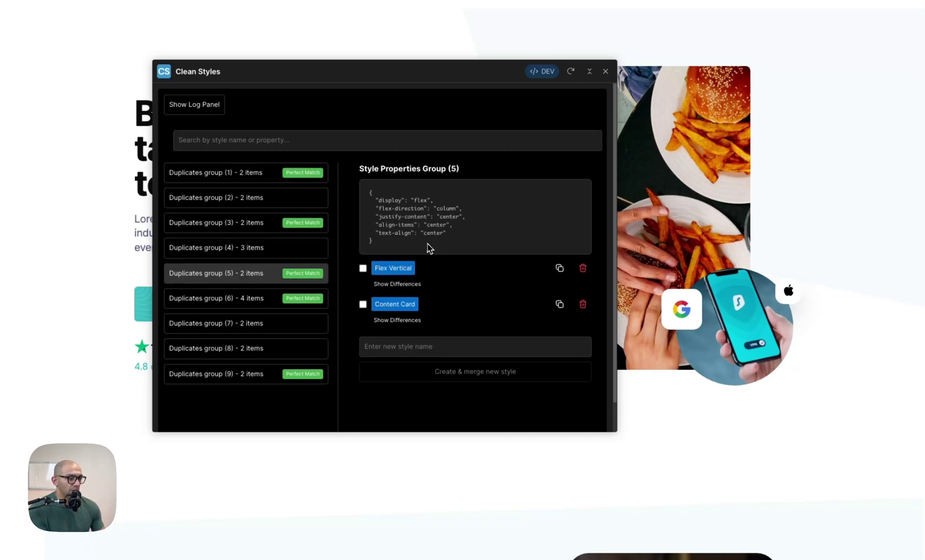
# Step: Review group 5's shared flex centering properties and copy the Flex Vertical style name
pyautogui.moveTo(368, 244); pyautogui.dragTo(377, 194)
pyautogui.click(383, 208)
pyautogui.moveTo(412, 239); pyautogui.dragTo(374, 207)
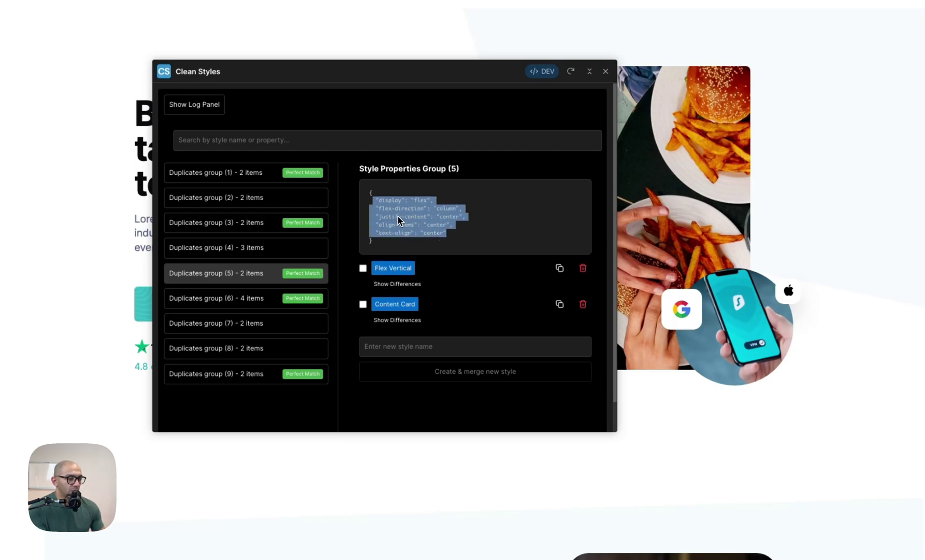
pyautogui.click(561, 272)
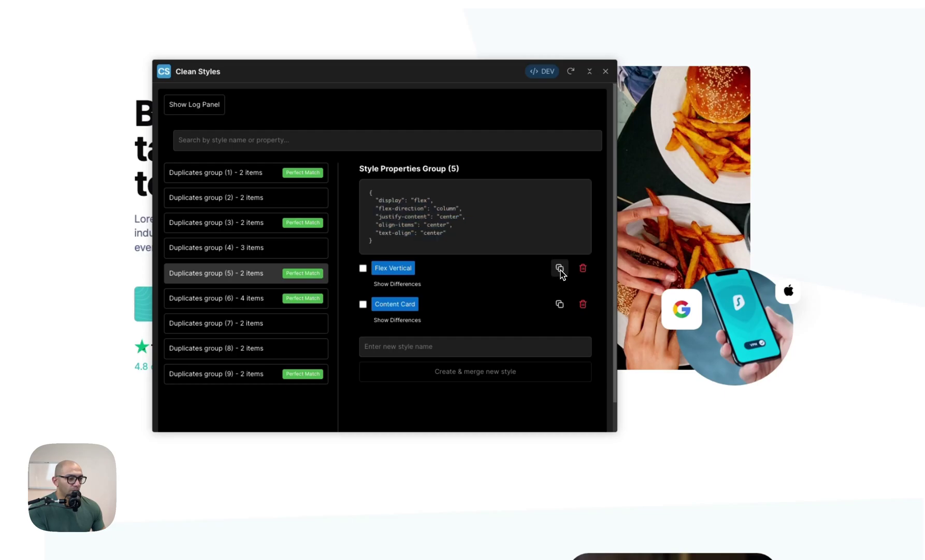
pyautogui.click(560, 269)
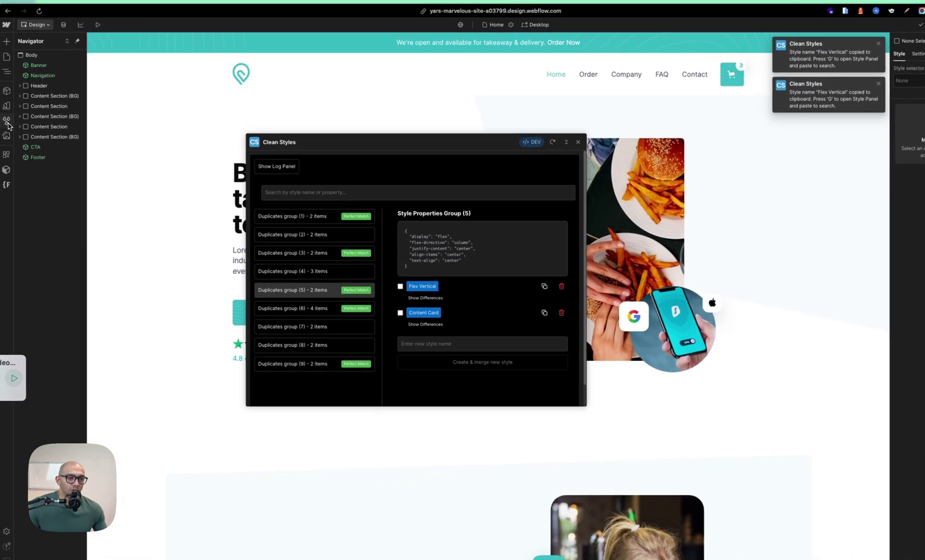
# Step: Find Flex Vertical in Style Selectors and select the 404 page Container that uses it
pyautogui.press('g')
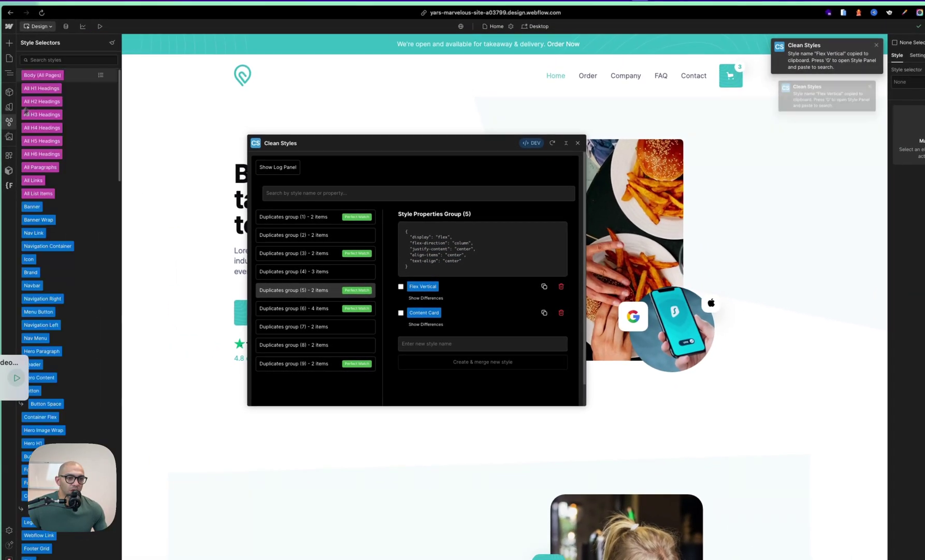
pyautogui.hotkey('ctrl', 'v')
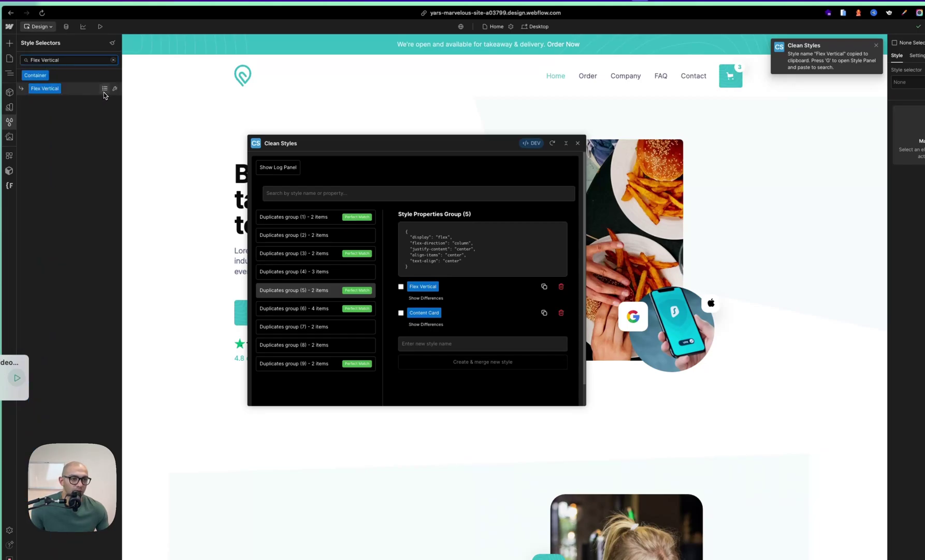
pyautogui.click(106, 89)
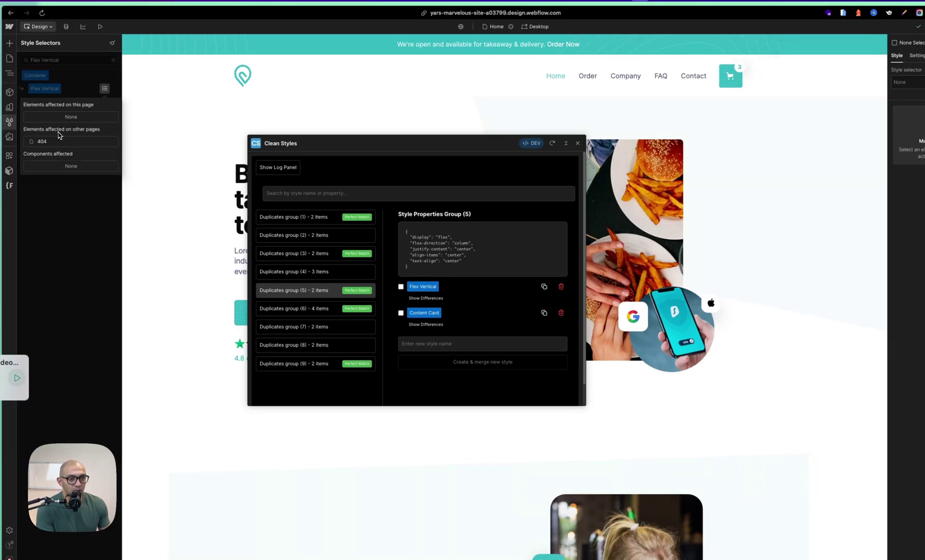
pyautogui.click(42, 142)
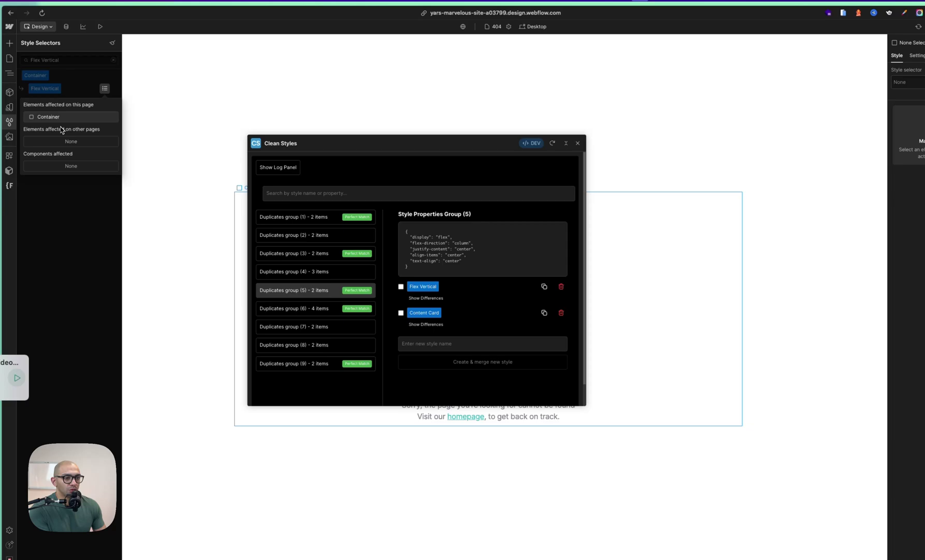
pyautogui.click(48, 116)
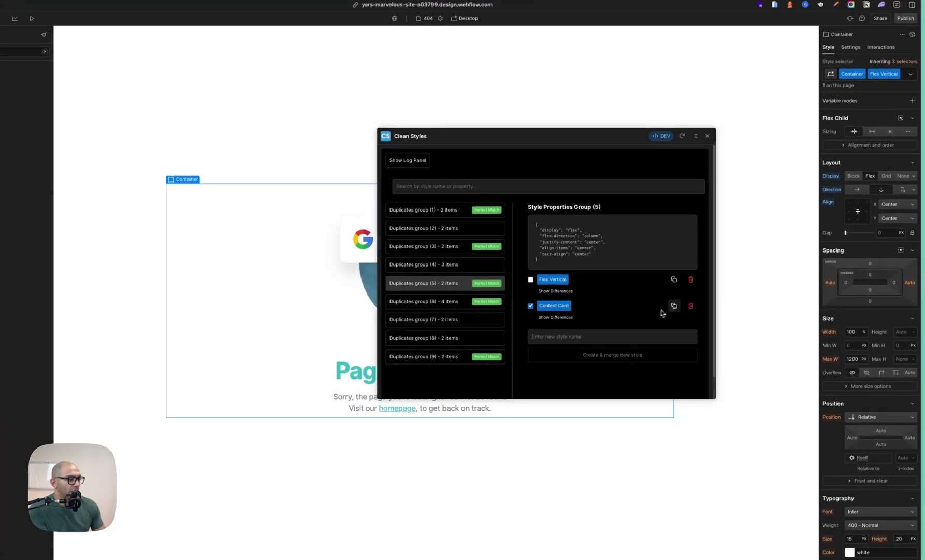
# Step: Look up Content Card in the styles and confirm neither style has breakpoint differences
pyautogui.click(674, 306)
pyautogui.press('g')
pyautogui.press('super+v')
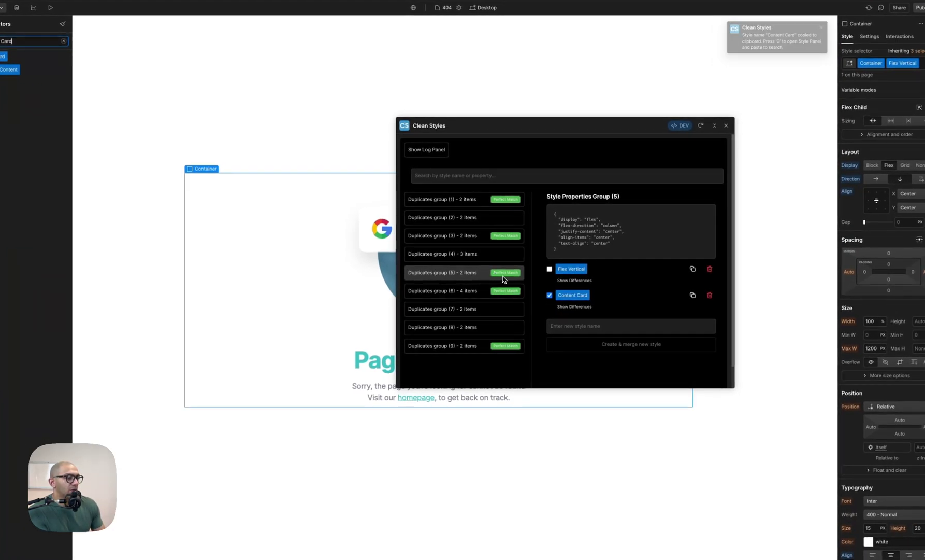
pyautogui.click(580, 282)
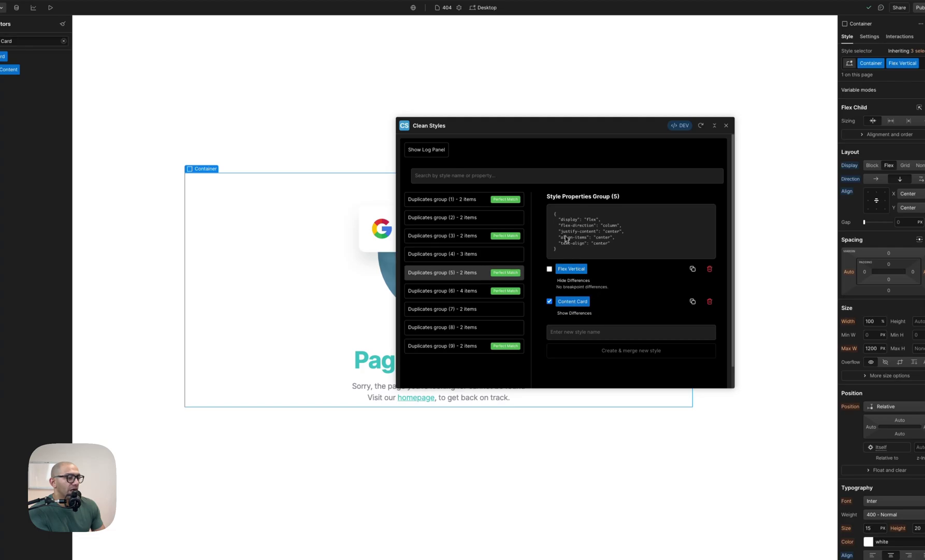
pyautogui.click(583, 313)
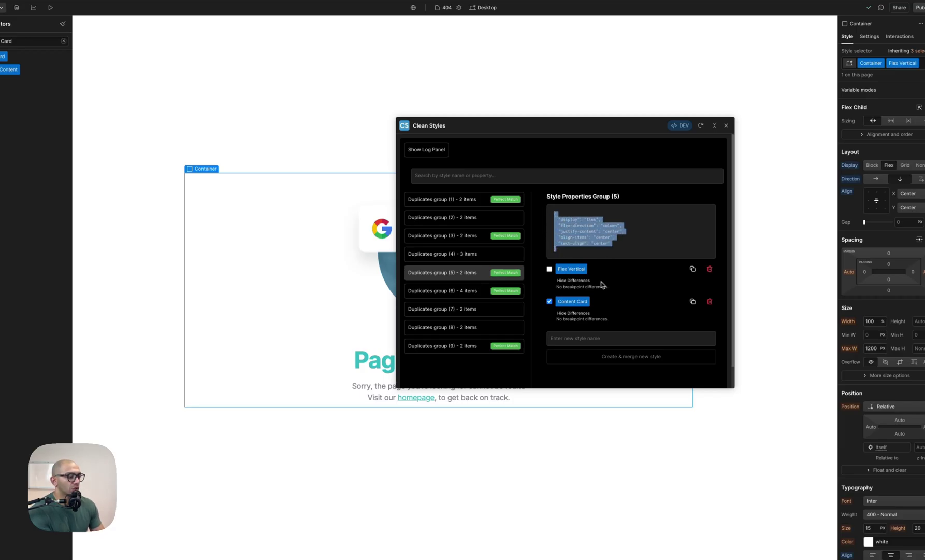
# Step: Merge Flex Vertical and Content Card into a new style named flex-vertical-center
pyautogui.click(566, 304)
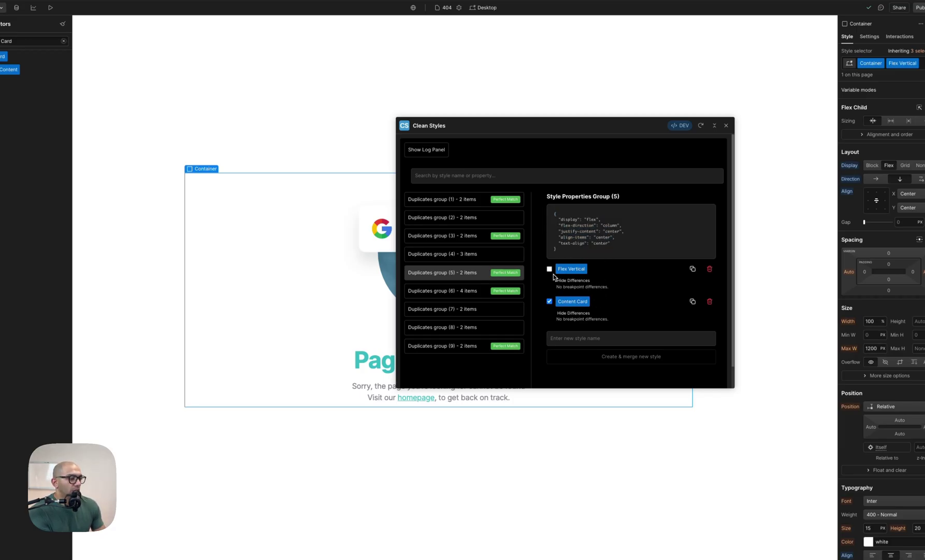
pyautogui.click(580, 338)
pyautogui.write('flex-')
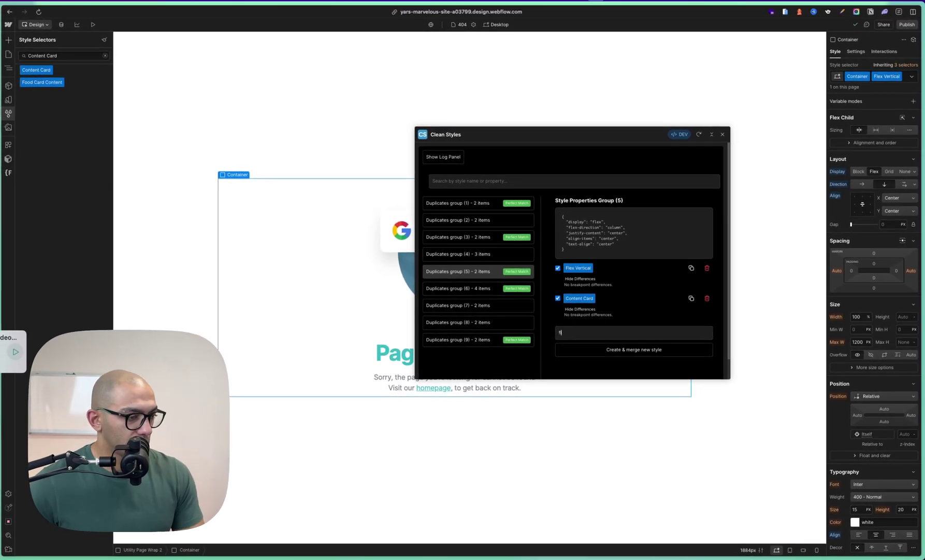
pyautogui.write('vertical')
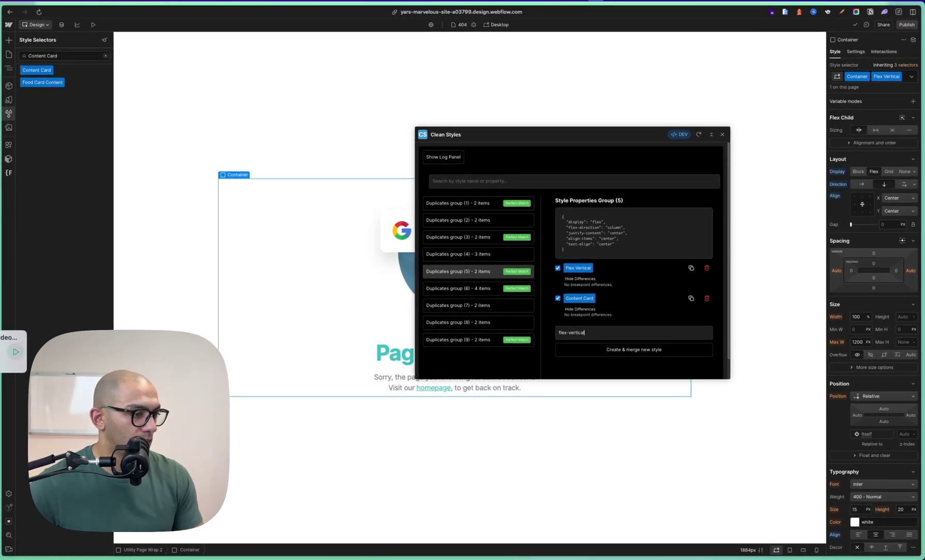
pyautogui.write('-center')
pyautogui.click(635, 349)
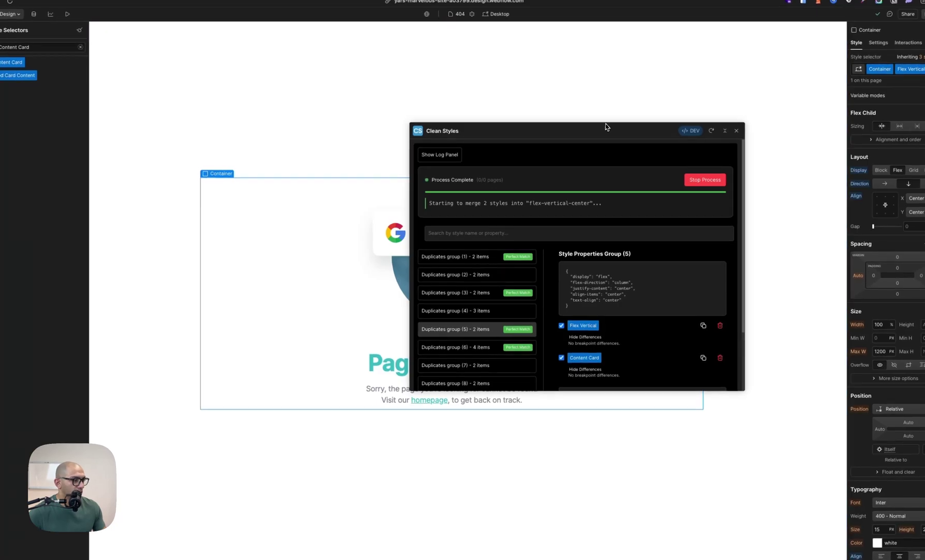
pyautogui.moveTo(571, 134); pyautogui.dragTo(473, 130)
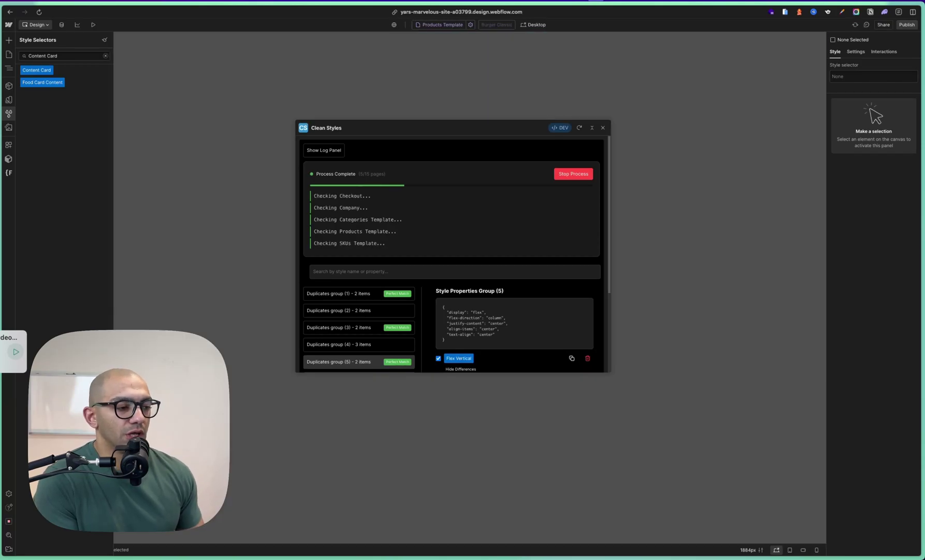
pyautogui.scroll(-1, 458, 330)
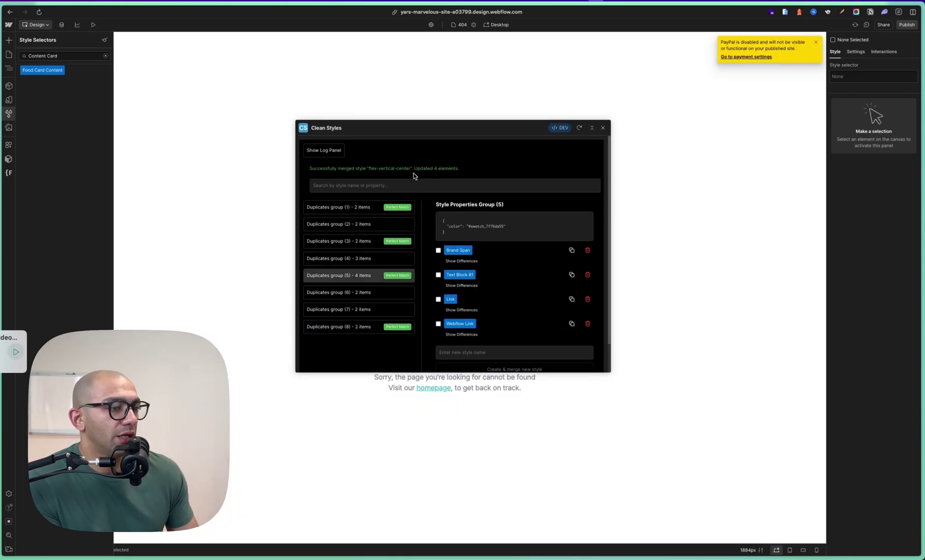
# Step: Look up flex-vertical-center in Style Selectors and select the 404 page Container using it
pyautogui.moveTo(413, 169); pyautogui.dragTo(369, 168)
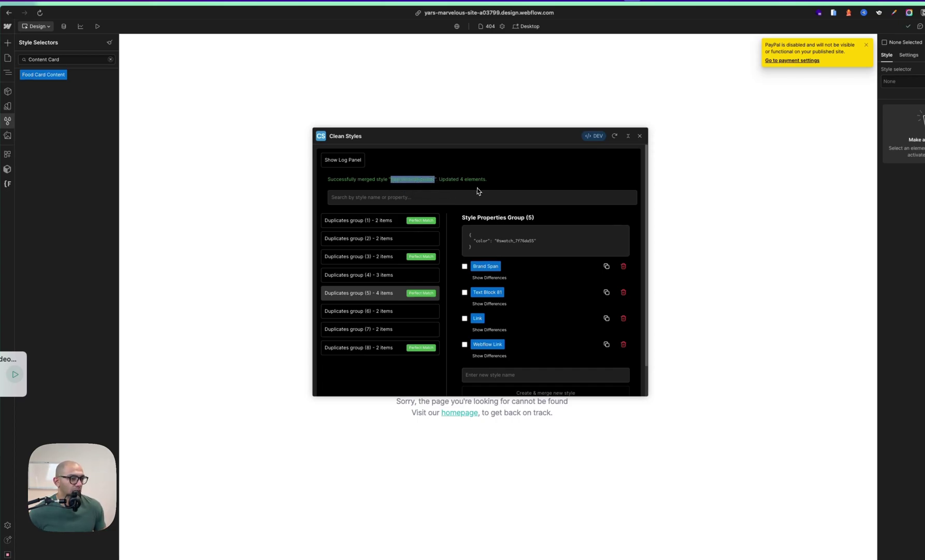
pyautogui.click(77, 59)
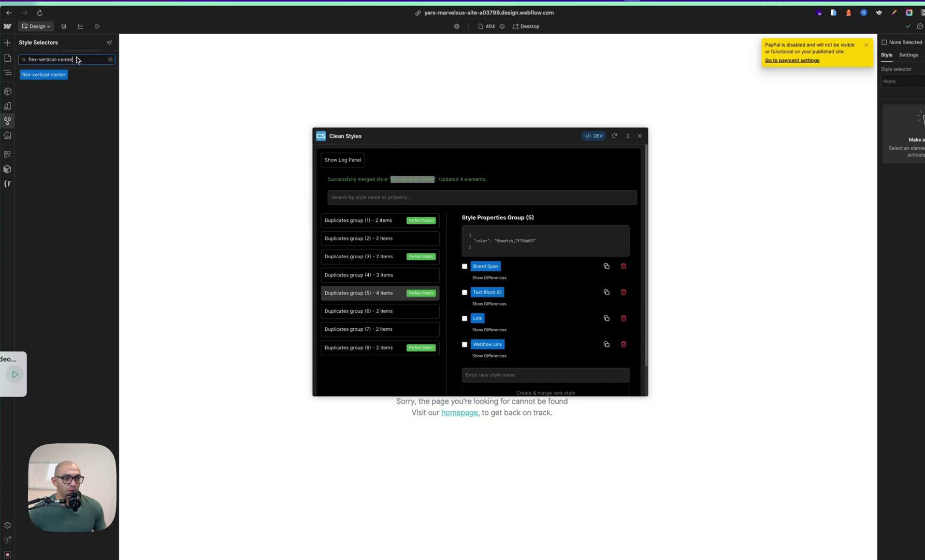
pyautogui.moveTo(65, 74)
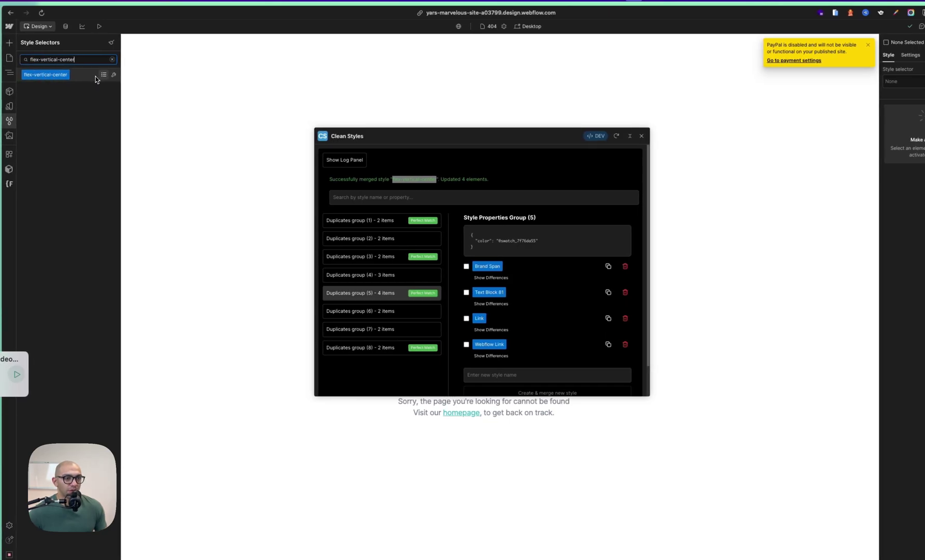
pyautogui.click(103, 75)
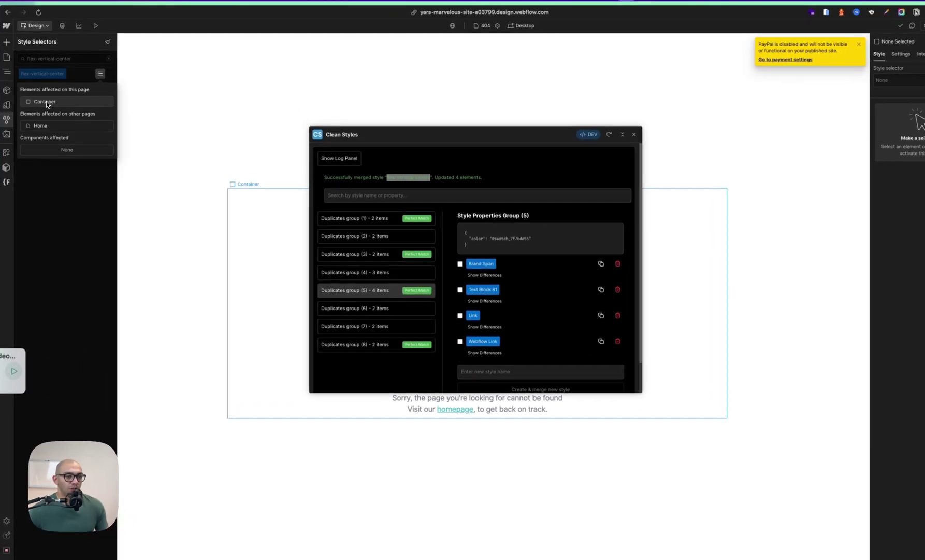
pyautogui.click(45, 101)
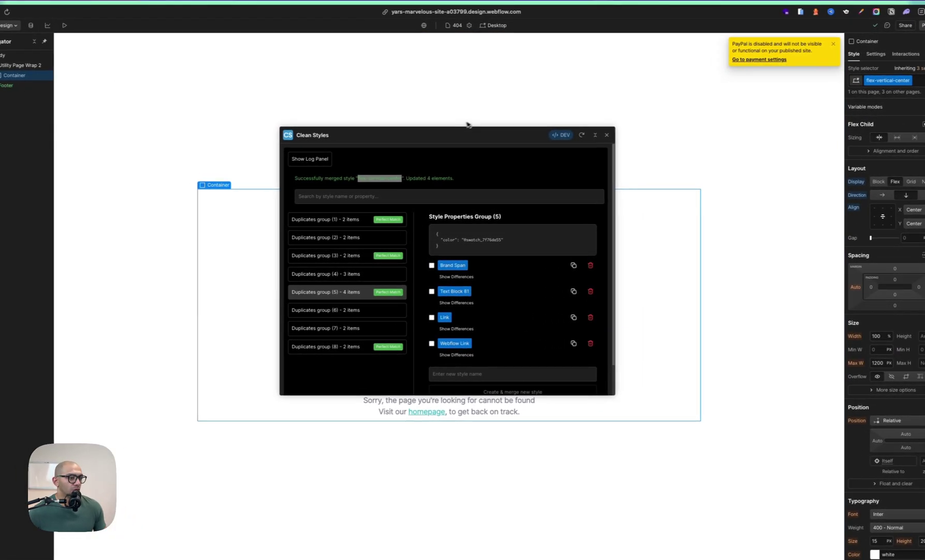
pyautogui.moveTo(459, 137); pyautogui.dragTo(527, 186)
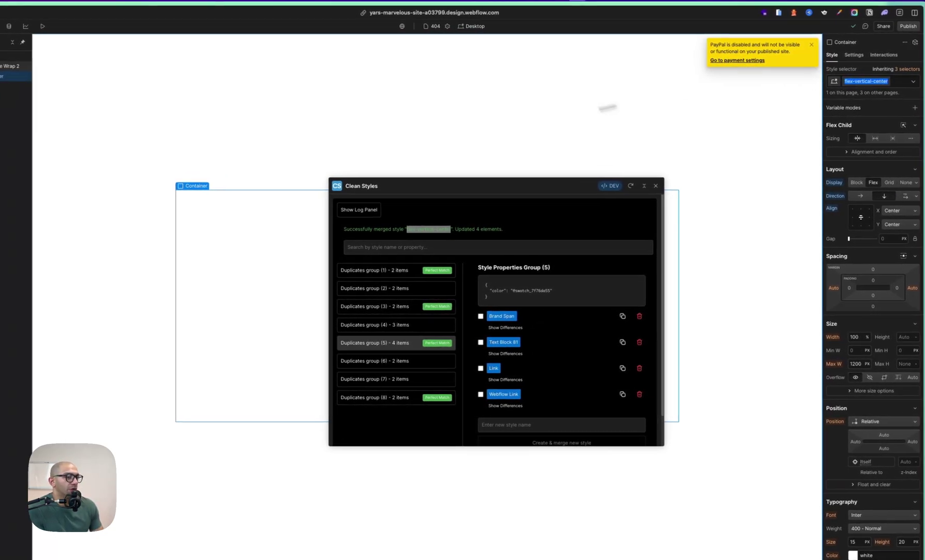
# Step: Publish the site and inspect the live 404 page's container div in Chrome's Elements panel
pyautogui.rightClick(535, 203)
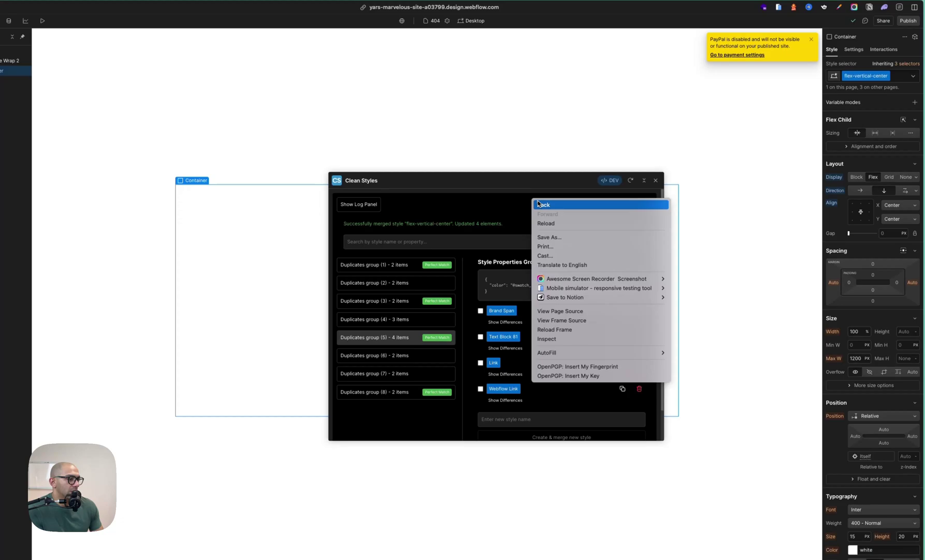
pyautogui.click(605, 340)
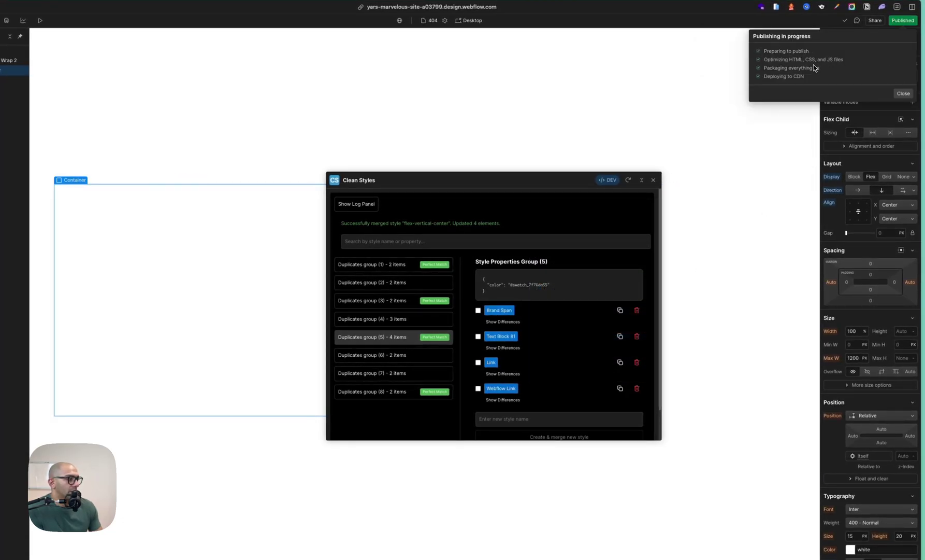
pyautogui.click(835, 62)
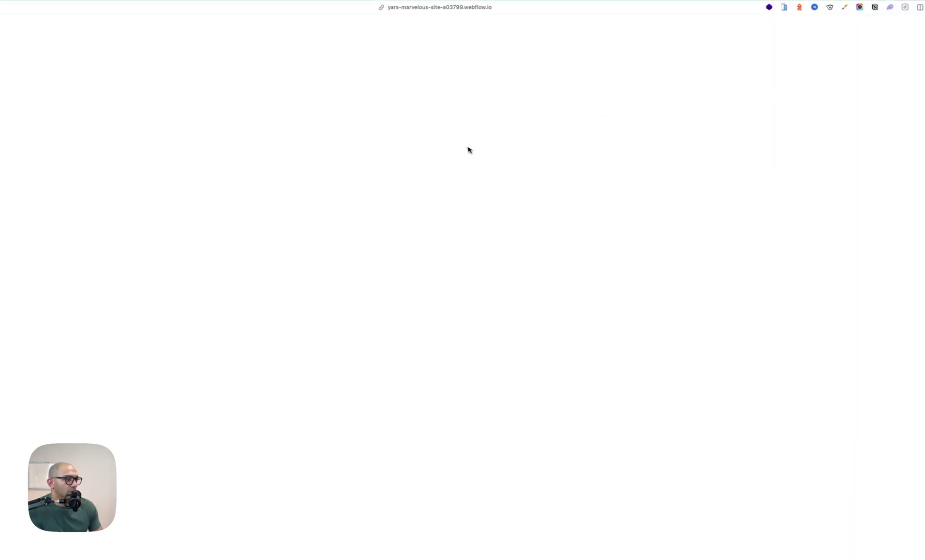
pyautogui.rightClick(359, 179)
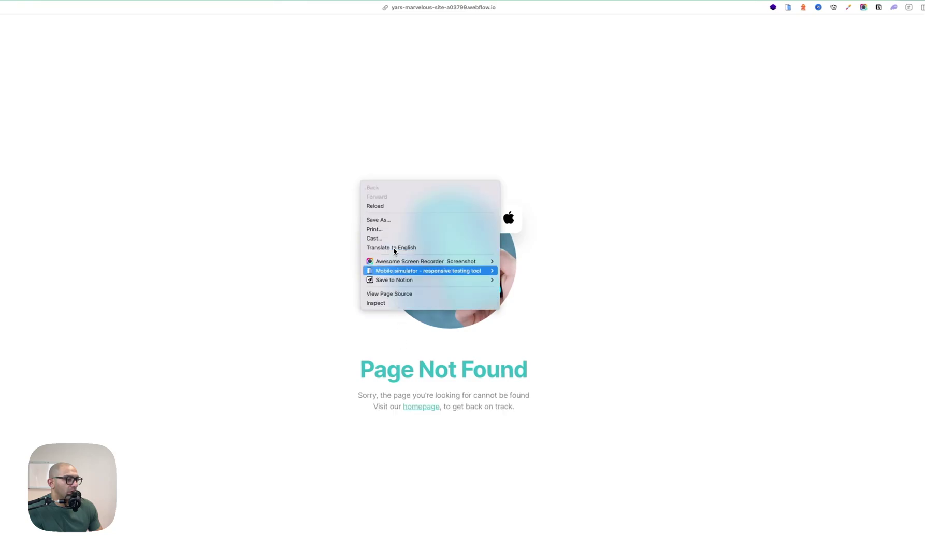
pyautogui.click(376, 302)
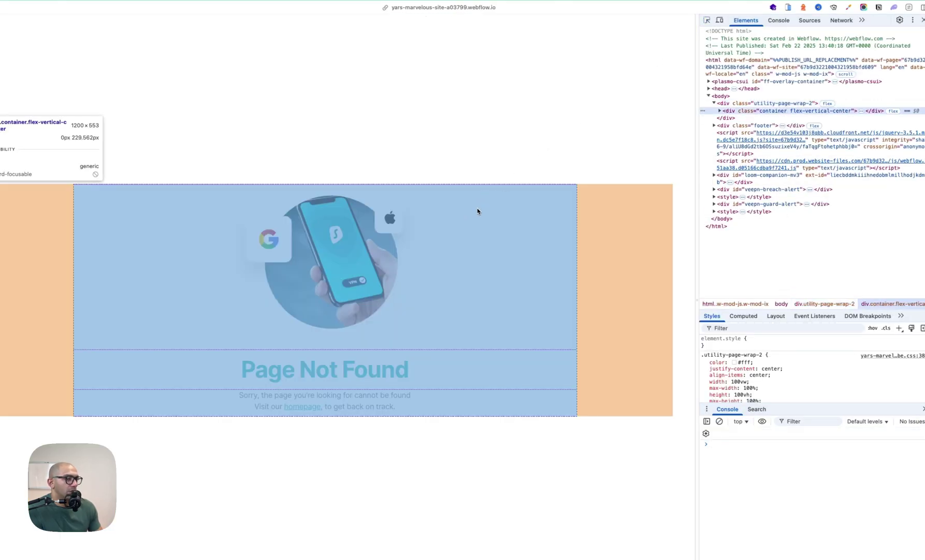
pyautogui.press('Right')
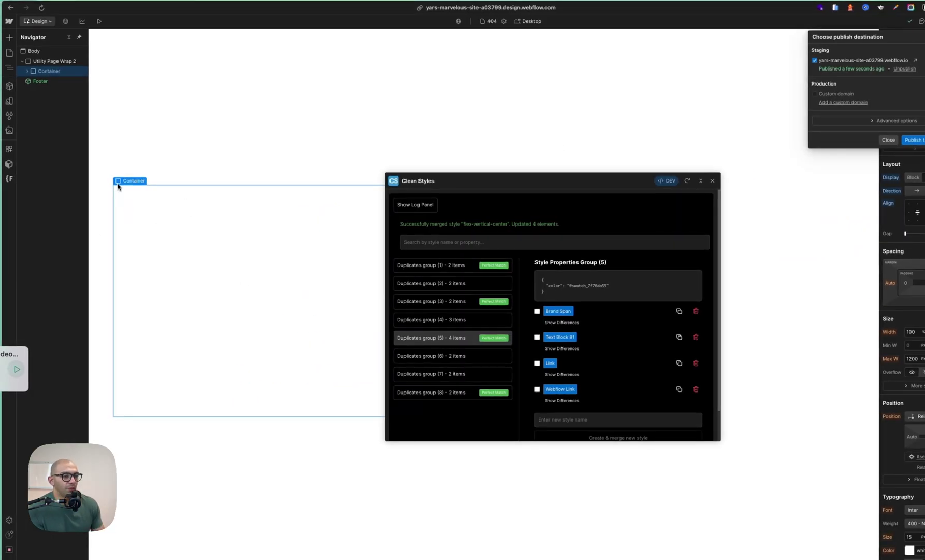
# Step: Close the publish popover, check where the Container's Max W value comes from, and move Clean Styles aside
pyautogui.click(44, 70)
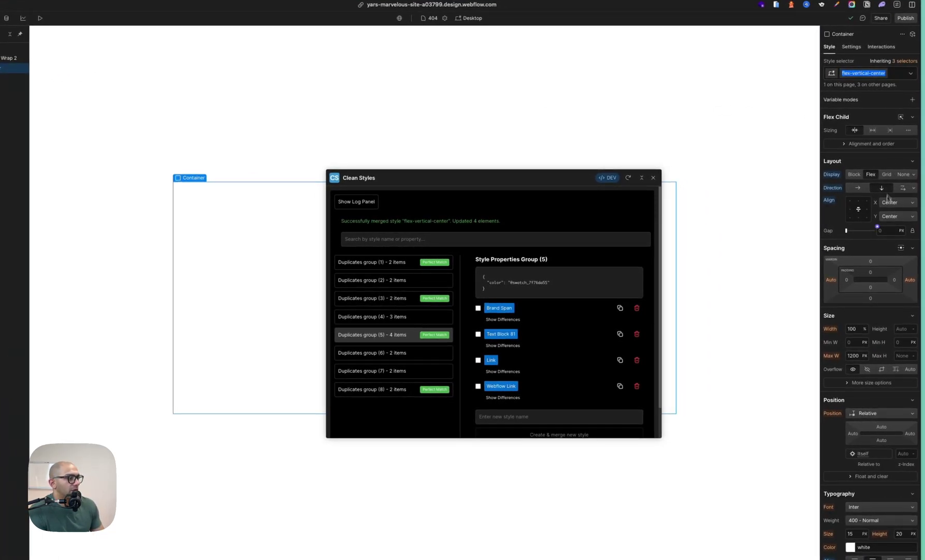
pyautogui.click(831, 355)
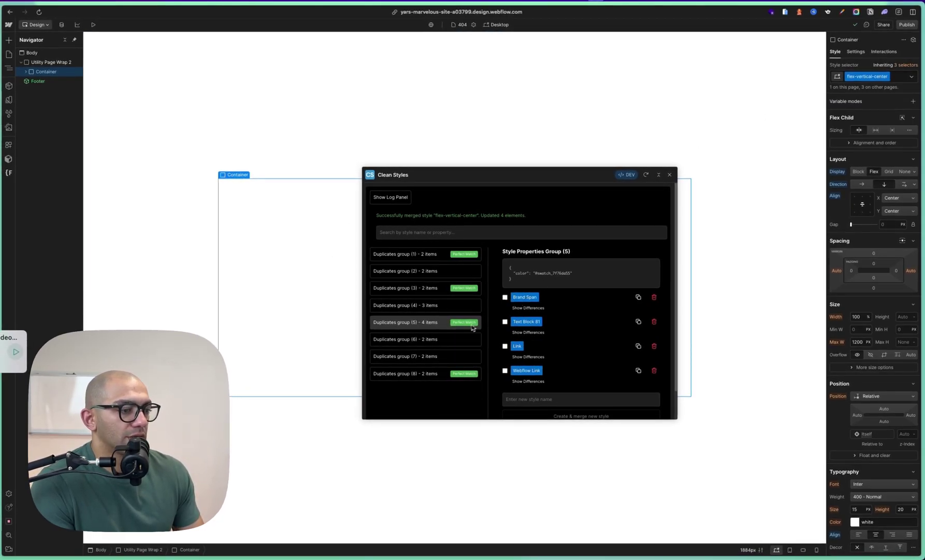
pyautogui.moveTo(506, 174); pyautogui.dragTo(433, 174)
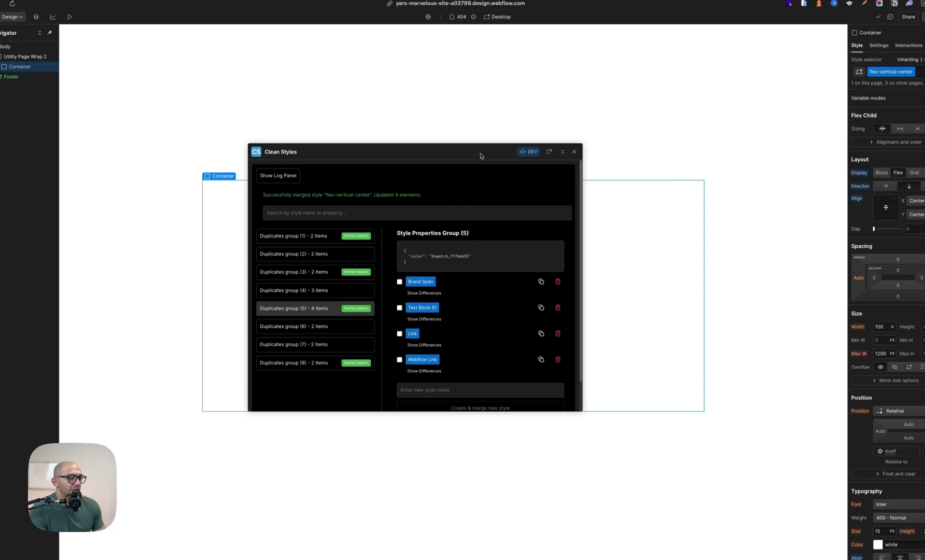